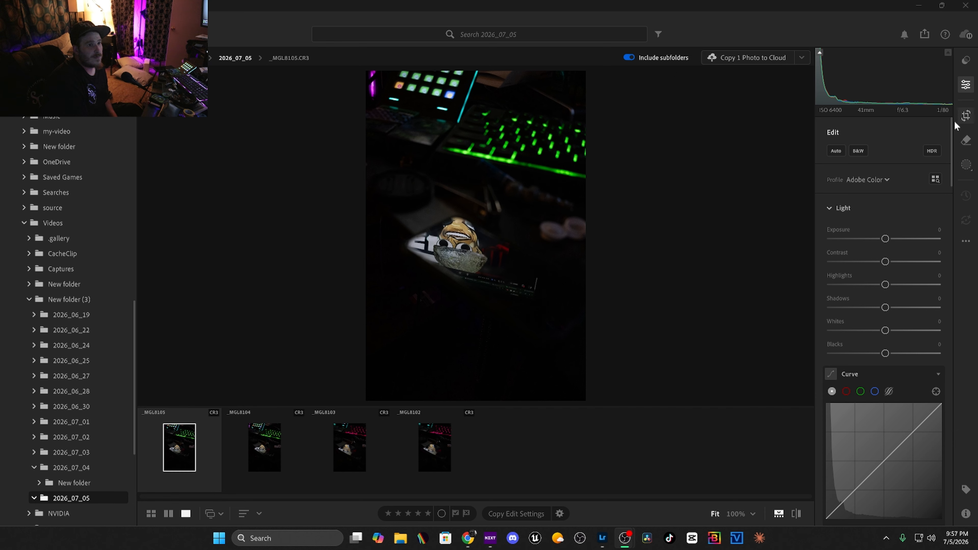
Crop the photo at its 2 x 3 aspect to cut most of the keyboard off the upper part
{"action": "left_click_drag", "start_coordinate": [472, 70], "coordinate": [470, 126]}
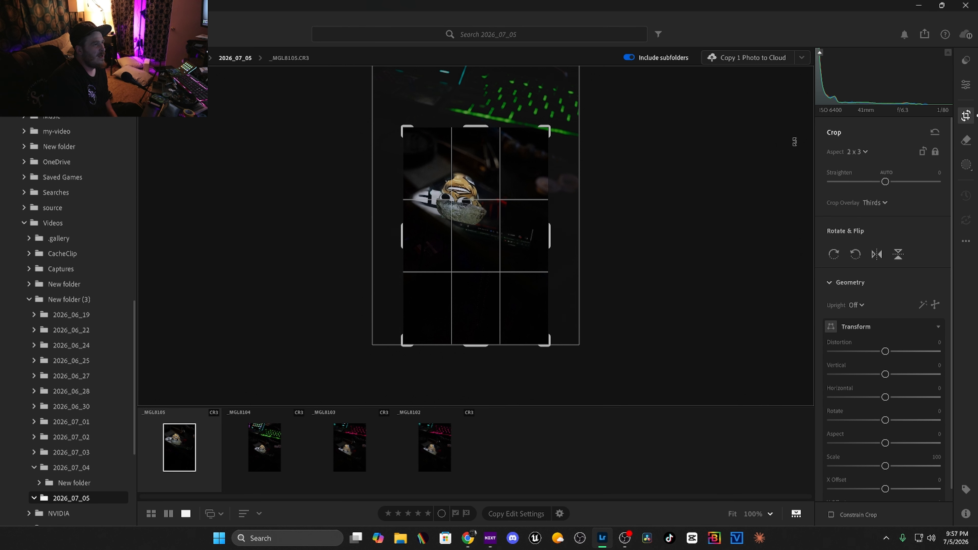
{"action": "left_click", "coordinate": [966, 86]}
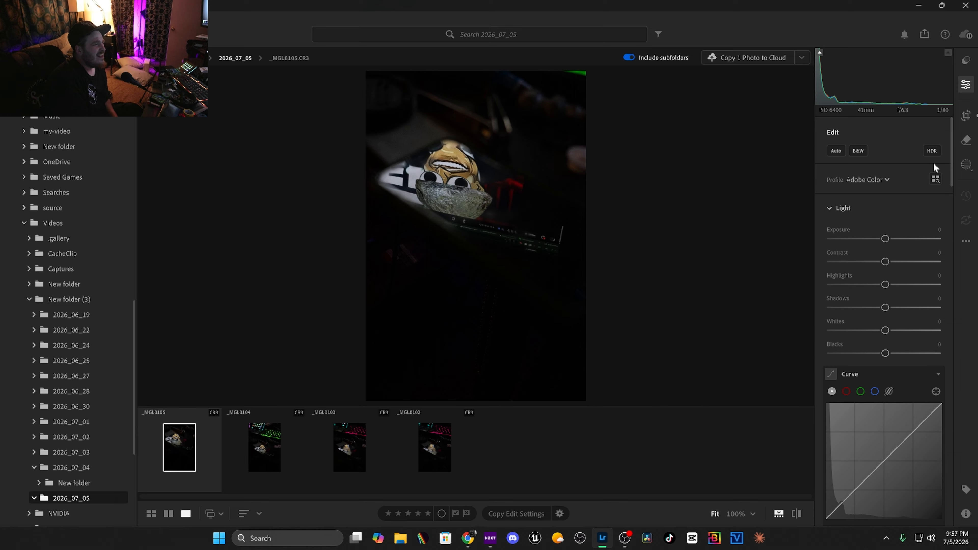
Set Exposure to +0.42, Contrast +36, Highlights +15, Shadows −40, Whites +14 and Blacks −28 for the whole photo
{"action": "left_click_drag", "start_coordinate": [885, 239], "coordinate": [863, 308]}
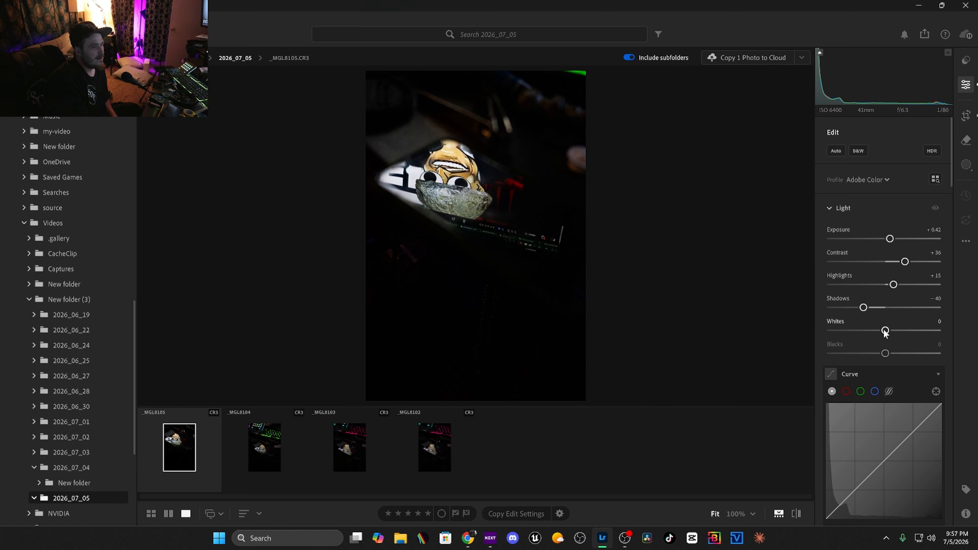
{"action": "left_click_drag", "start_coordinate": [885, 354], "coordinate": [871, 357]}
Add a point in the shadow area of the photo's tone curve and lower it slightly
{"action": "scroll", "coordinate": [886, 346], "scroll_direction": "down", "scroll_amount": 4}
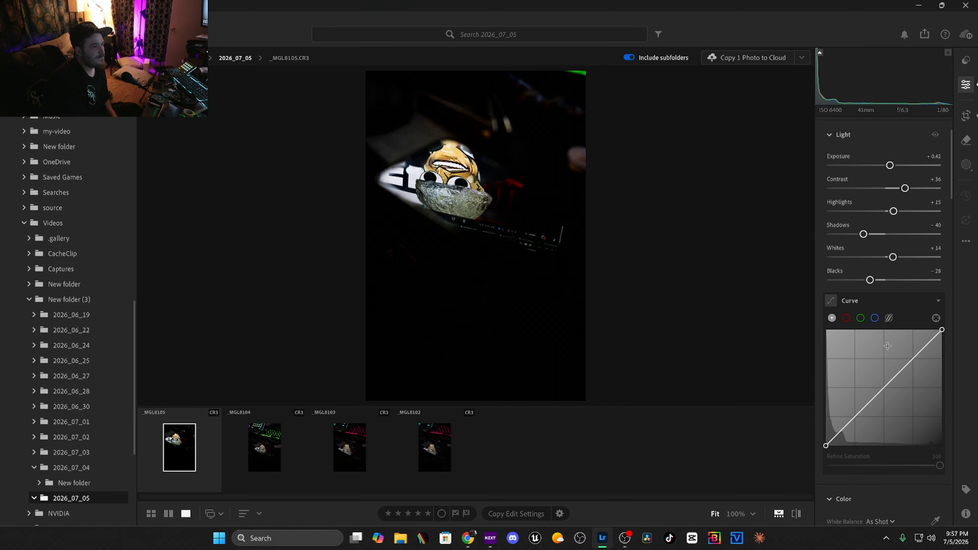
{"action": "left_click_drag", "start_coordinate": [847, 351], "coordinate": [847, 353]}
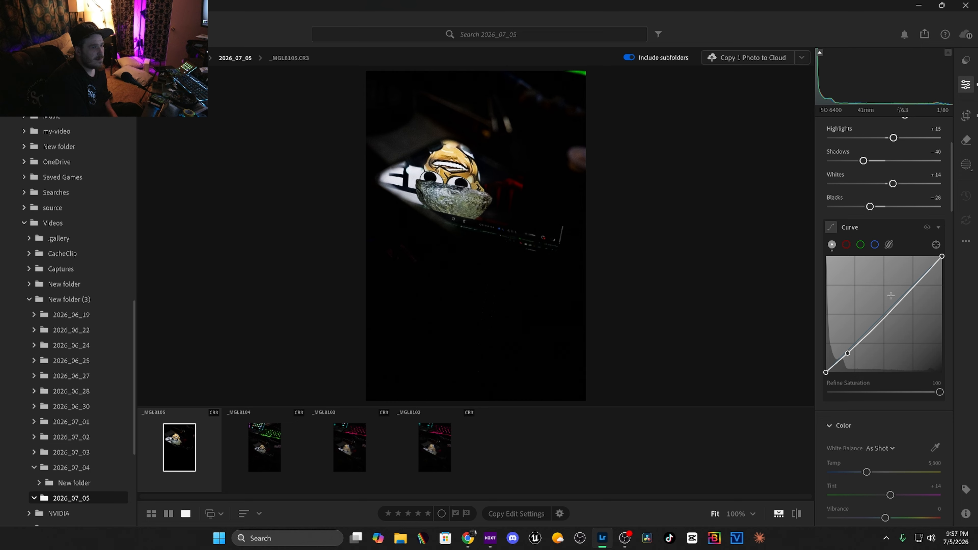
{"action": "double_click", "coordinate": [904, 295]}
Cool the photo's Temp to 5,090 and reduce Vibrance to −15 and Saturation to −7
{"action": "scroll", "coordinate": [878, 370], "scroll_direction": "down", "scroll_amount": 3}
{"action": "left_click", "coordinate": [866, 349]}
{"action": "mouse_move", "coordinate": [872, 350]}
{"action": "left_mouse_down"}
{"action": "mouse_move", "coordinate": [864, 350]}
{"action": "mouse_move", "coordinate": [873, 325]}
{"action": "mouse_move", "coordinate": [878, 350]}
{"action": "left_mouse_up"}
Set the orange Saturation to +10 and Luminance to +27 in the Color Mixer
{"action": "scroll", "coordinate": [866, 349], "scroll_direction": "down", "scroll_amount": 2}
{"action": "scroll", "coordinate": [880, 352], "scroll_direction": "down", "scroll_amount": 1}
{"action": "left_click_drag", "start_coordinate": [885, 421], "coordinate": [899, 443]}
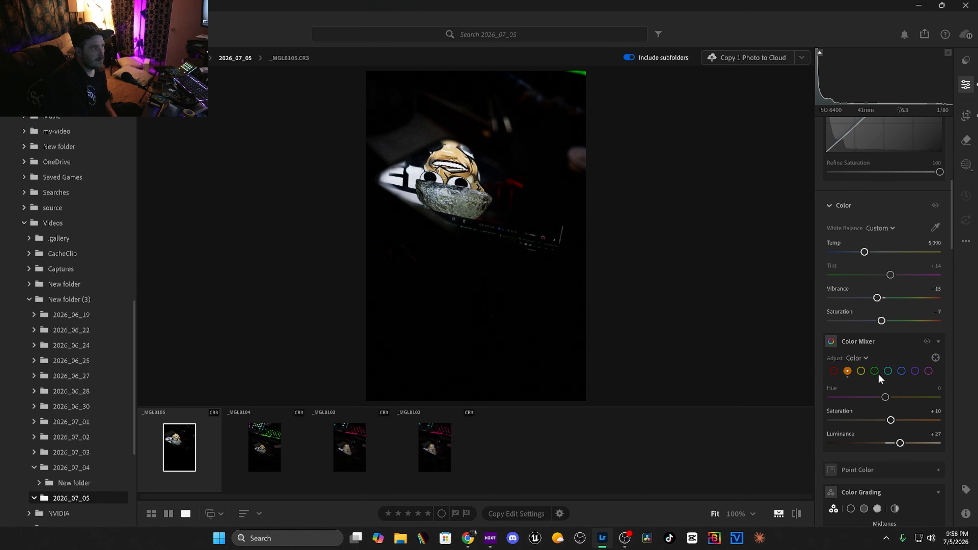
Grade the midtones towards orange and the shadows towards teal, lowering the shadows' luminance
{"action": "scroll", "coordinate": [893, 377], "scroll_direction": "down", "scroll_amount": 7}
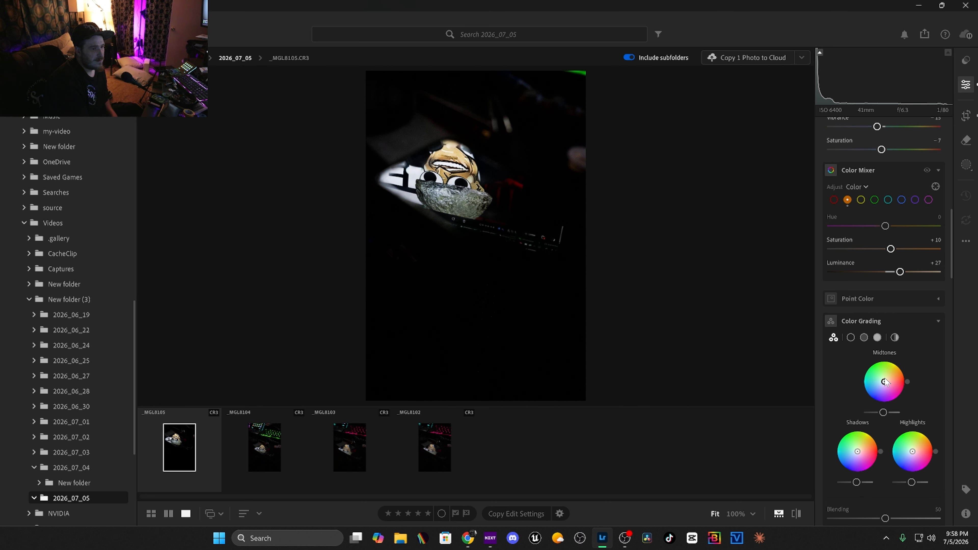
{"action": "left_click_drag", "start_coordinate": [883, 381], "coordinate": [890, 380]}
{"action": "left_click_drag", "start_coordinate": [858, 453], "coordinate": [850, 434]}
Raise the midtones' luminance slightly and set the color grading's Blending to 35 and Balance to −19
{"action": "scroll", "coordinate": [862, 456], "scroll_direction": "down", "scroll_amount": 2}
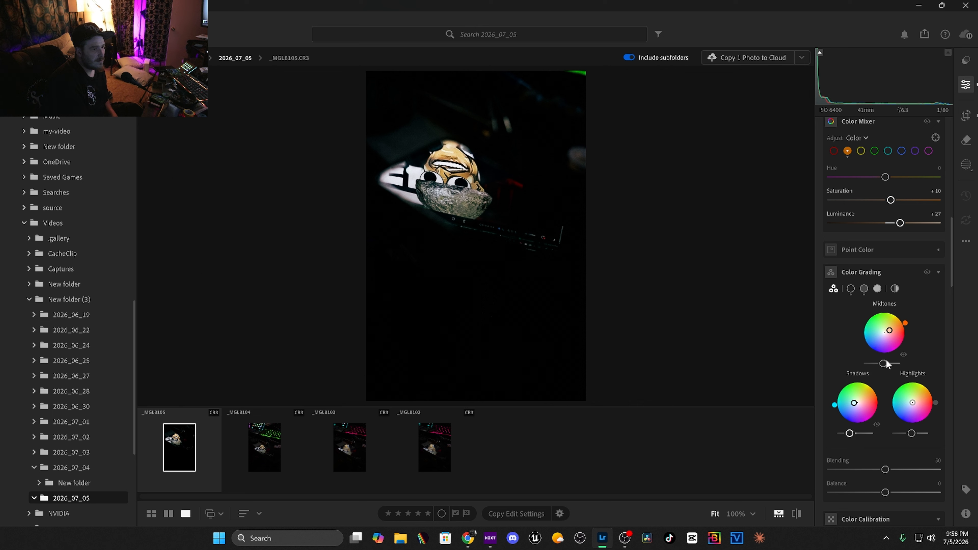
{"action": "left_click_drag", "start_coordinate": [885, 363], "coordinate": [888, 363]}
{"action": "scroll", "coordinate": [885, 396], "scroll_direction": "down", "scroll_amount": 3}
{"action": "left_click", "coordinate": [869, 397]}
{"action": "left_click", "coordinate": [877, 419]}
Set the effects to Texture +57, Clarity +32, Dehaze +24 and Vignette −9
{"action": "scroll", "coordinate": [879, 413], "scroll_direction": "down", "scroll_amount": 6}
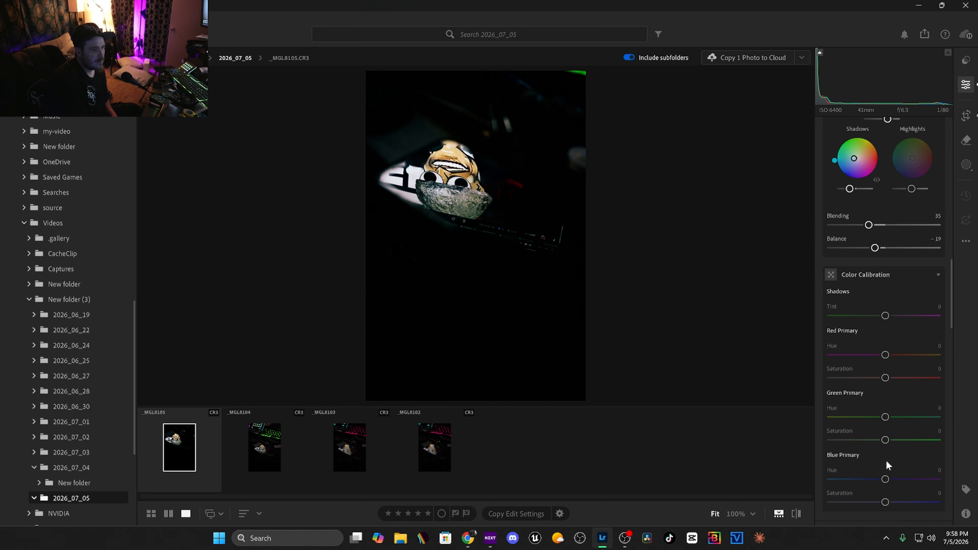
{"action": "scroll", "coordinate": [884, 453], "scroll_direction": "down", "scroll_amount": 4}
{"action": "left_click_drag", "start_coordinate": [891, 445], "coordinate": [899, 467]}
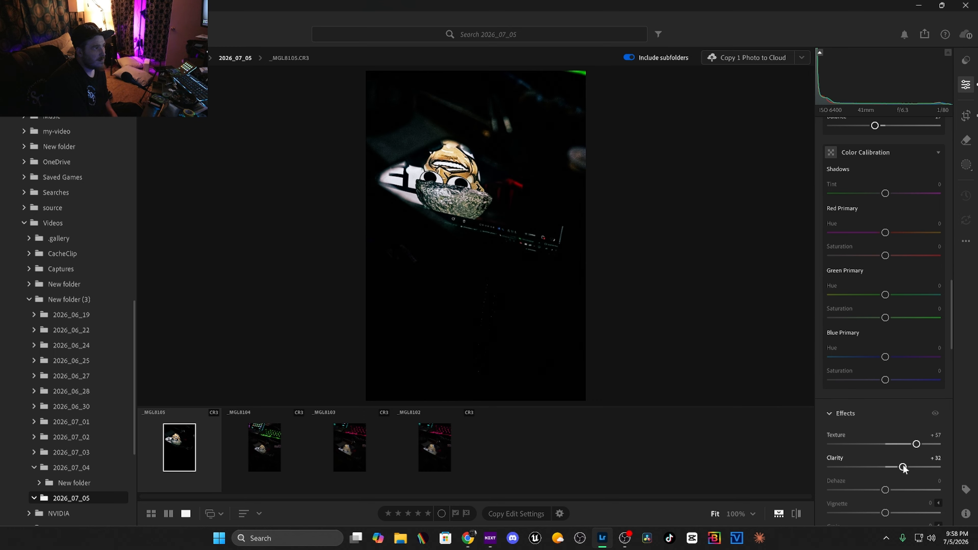
{"action": "left_click_drag", "start_coordinate": [884, 491], "coordinate": [881, 514]}
Set manual noise reduction to Luminance 28 and Color 46
{"action": "scroll", "coordinate": [880, 508], "scroll_direction": "down", "scroll_amount": 7}
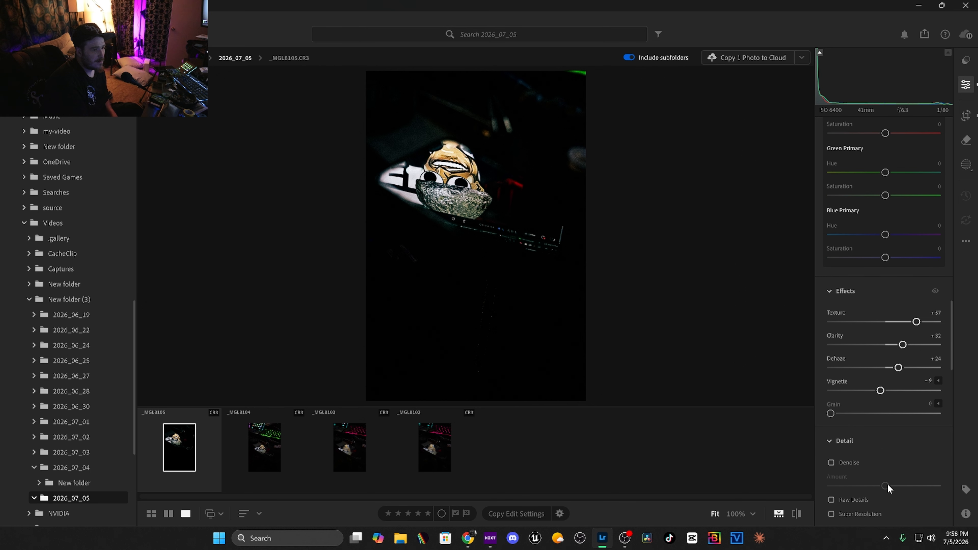
{"action": "scroll", "coordinate": [841, 444], "scroll_direction": "down", "scroll_amount": 1}
{"action": "left_click", "coordinate": [860, 469]}
{"action": "scroll", "coordinate": [860, 472], "scroll_direction": "down", "scroll_amount": 2}
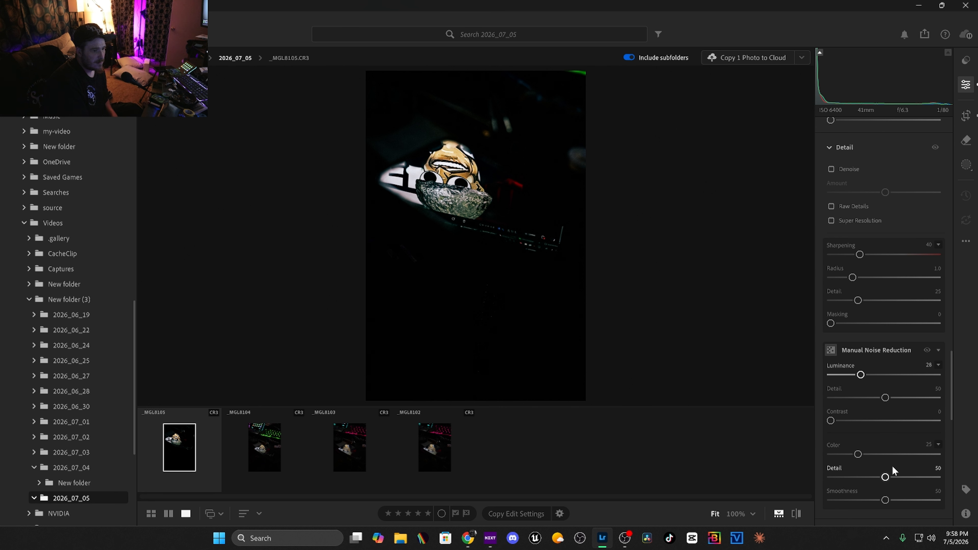
{"action": "left_click", "coordinate": [881, 454]}
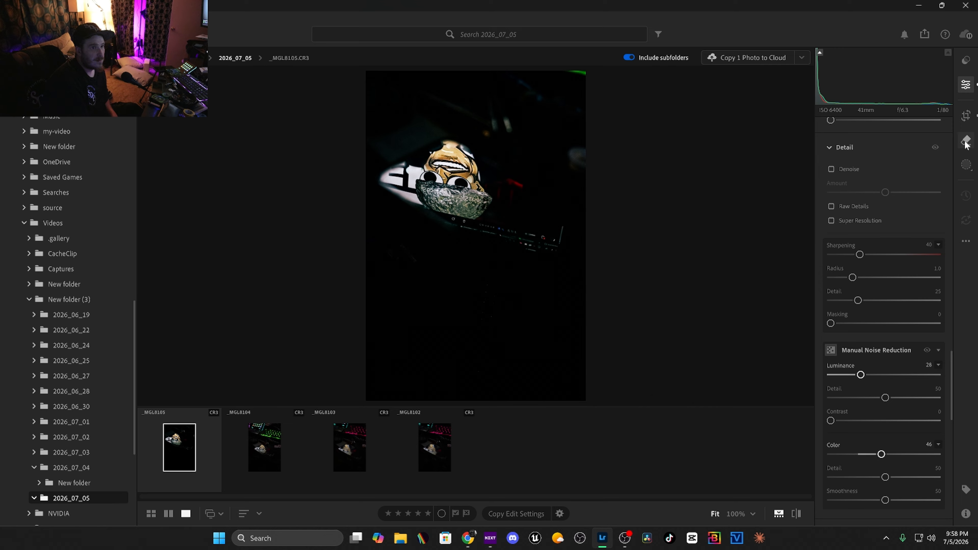
Create a linear gradient mask running diagonally in from the photo's upper-right corner to beside the lit character
{"action": "left_click", "coordinate": [967, 173]}
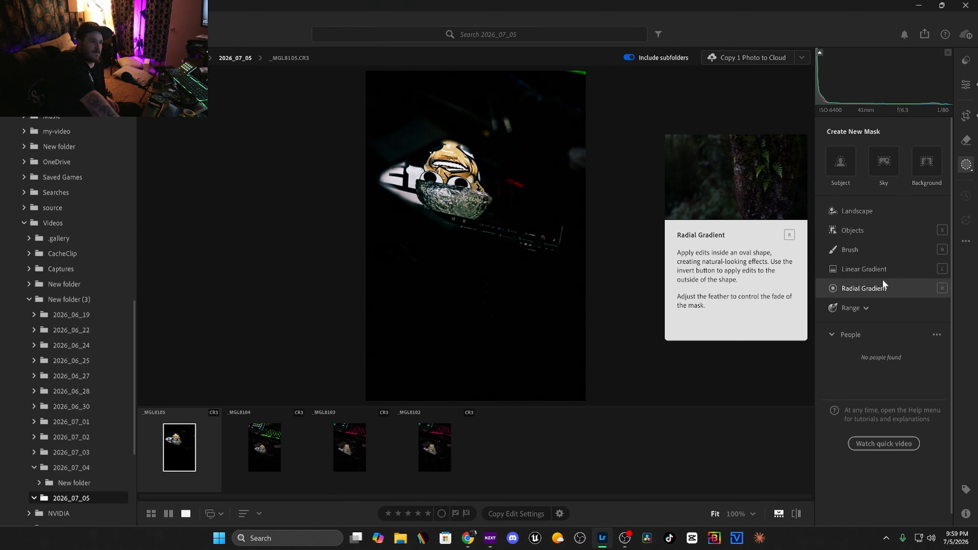
{"action": "left_click", "coordinate": [827, 267]}
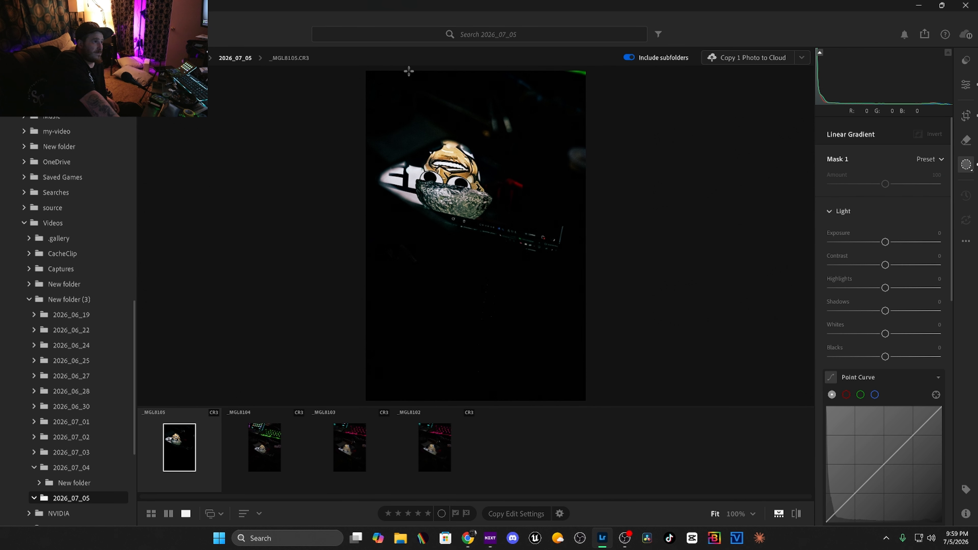
{"action": "left_click_drag", "start_coordinate": [598, 73], "coordinate": [517, 186]}
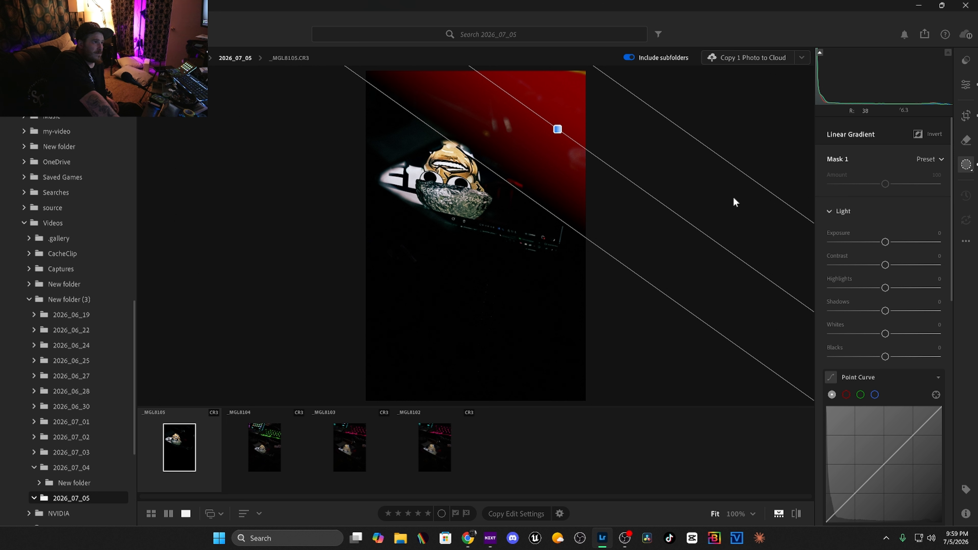
Darken the upper-right mask with Exposure −3.64, Contrast +100, Highlights −100, Shadows −100, Whites +46 and Blacks −58
{"action": "left_click_drag", "start_coordinate": [885, 242], "coordinate": [835, 246]}
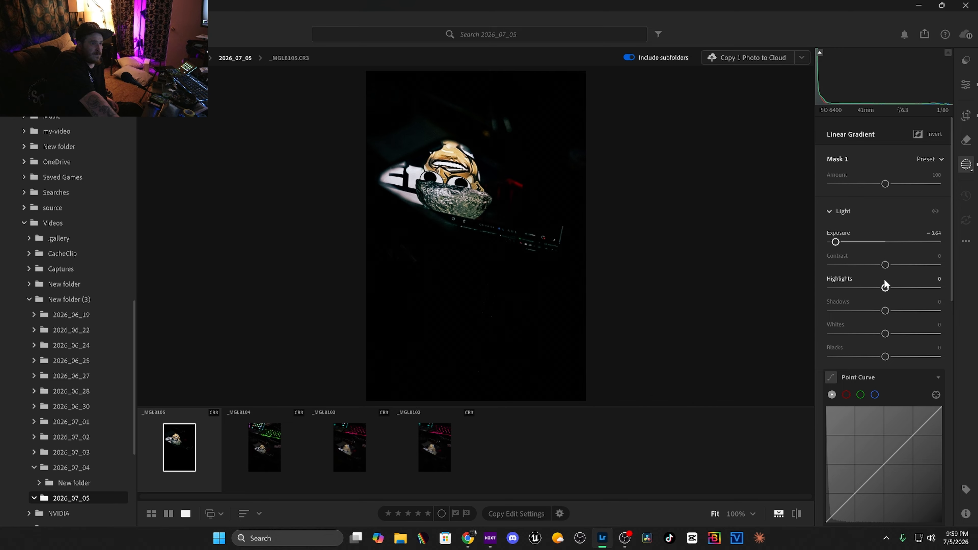
{"action": "left_click_drag", "start_coordinate": [883, 288], "coordinate": [828, 287]}
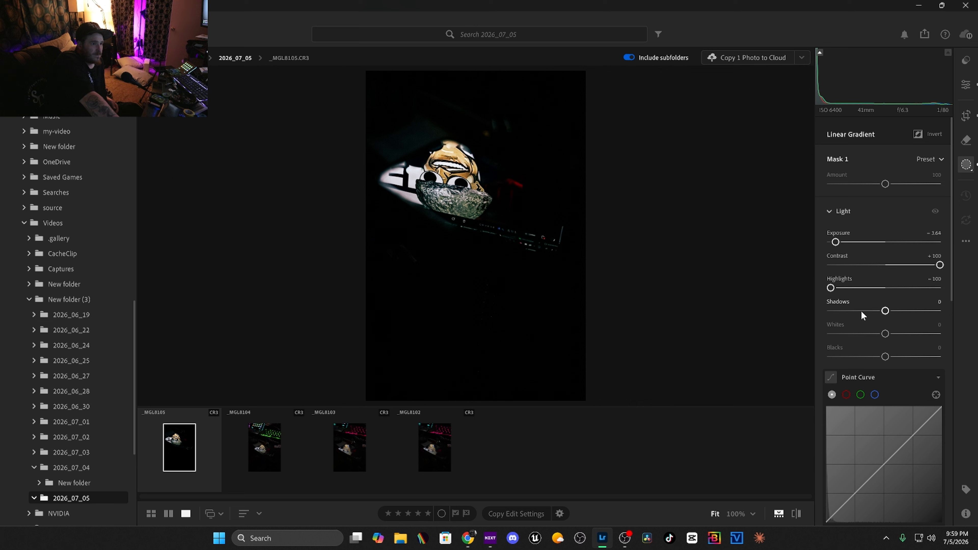
{"action": "left_click_drag", "start_coordinate": [885, 311], "coordinate": [798, 307]}
{"action": "left_click_drag", "start_coordinate": [885, 334], "coordinate": [852, 356]}
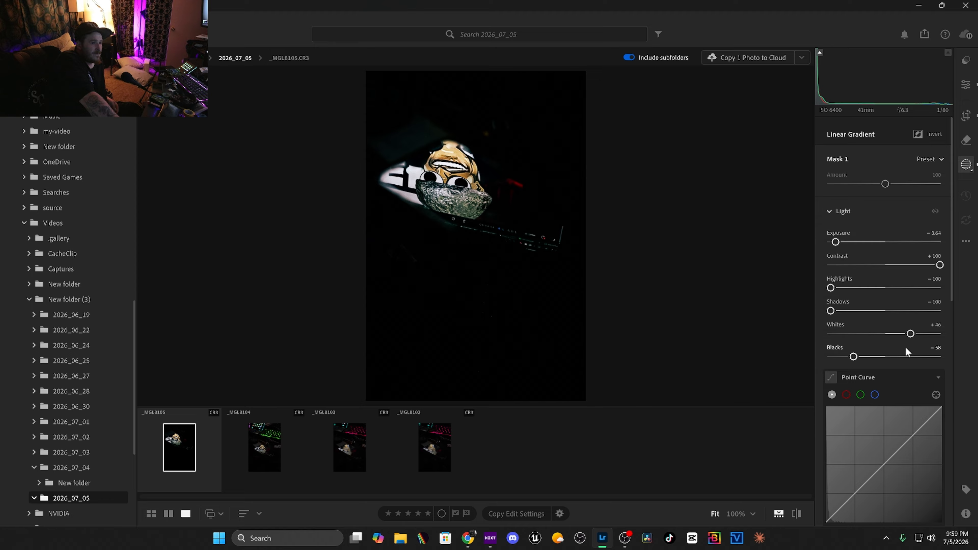
Pull down the darker part of the upper-right mask's point curve
{"action": "scroll", "coordinate": [850, 355], "scroll_direction": "down", "scroll_amount": 4}
{"action": "left_click_drag", "start_coordinate": [855, 352], "coordinate": [860, 361]}
{"action": "scroll", "coordinate": [858, 354], "scroll_direction": "down", "scroll_amount": 1}
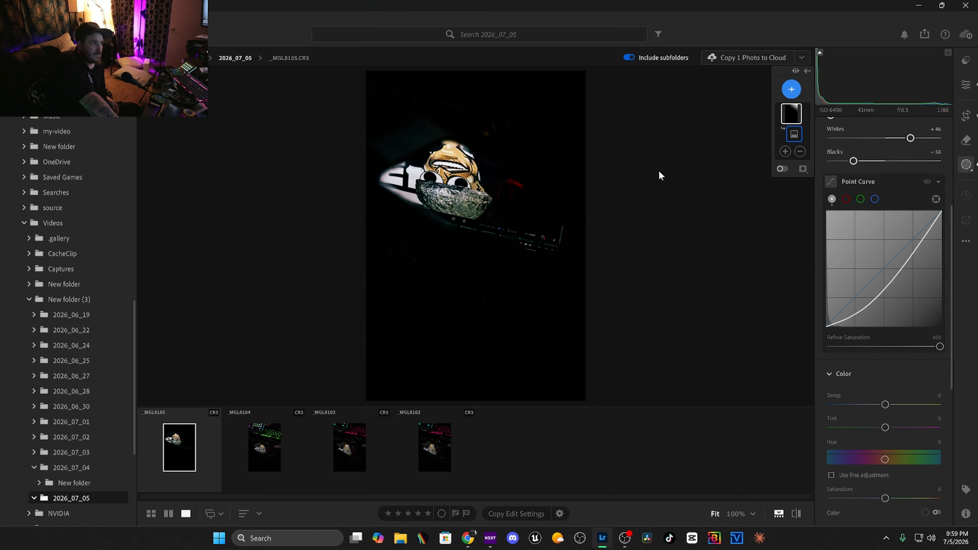
Add a linear gradient mask over the photo's upper-left corner with Temp −56, Tint +14, Saturation −100 and a steeply raised point curve
{"action": "left_click", "coordinate": [797, 89]}
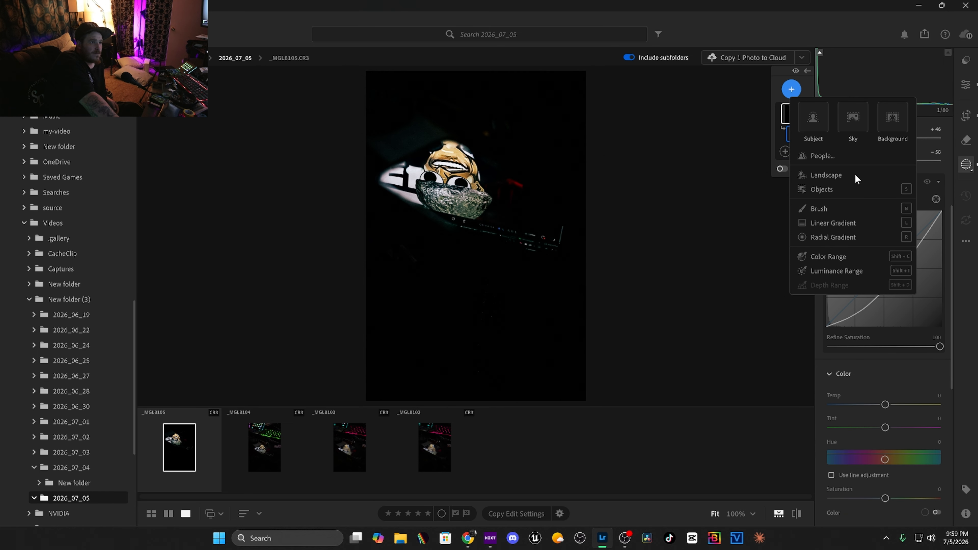
{"action": "left_click", "coordinate": [823, 224]}
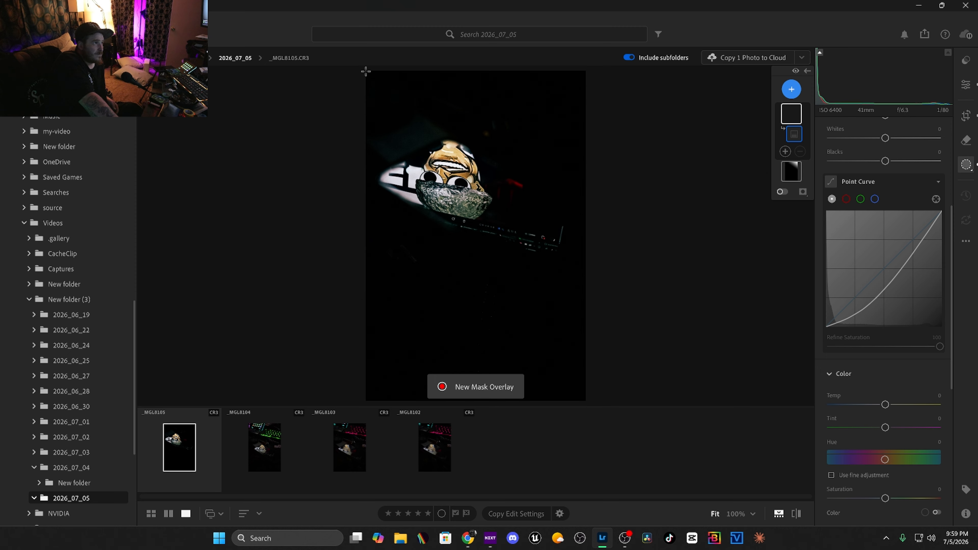
{"action": "left_click_drag", "start_coordinate": [365, 72], "coordinate": [422, 164]}
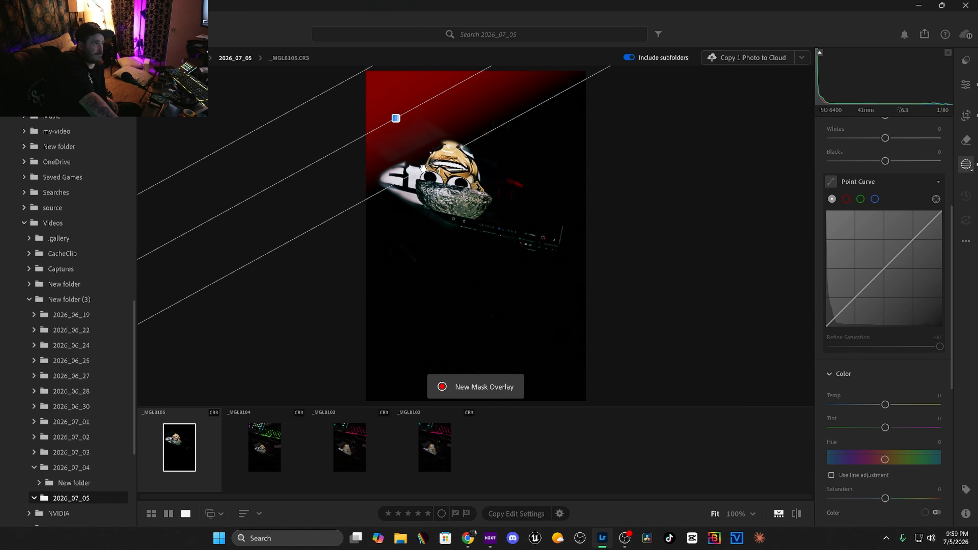
{"action": "left_click_drag", "start_coordinate": [830, 319], "coordinate": [837, 288]}
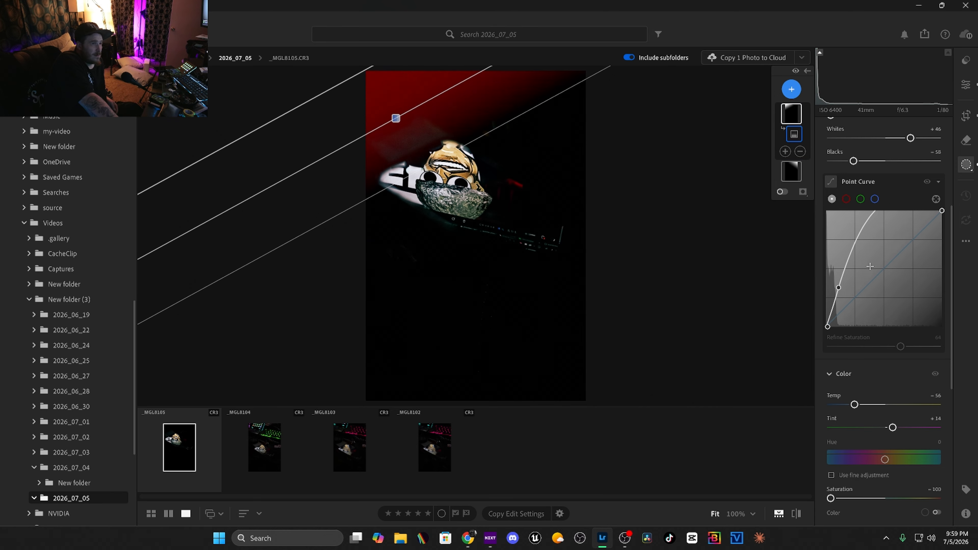
Add a radial gradient mask centred on the lit character's face
{"action": "left_click", "coordinate": [791, 90]}
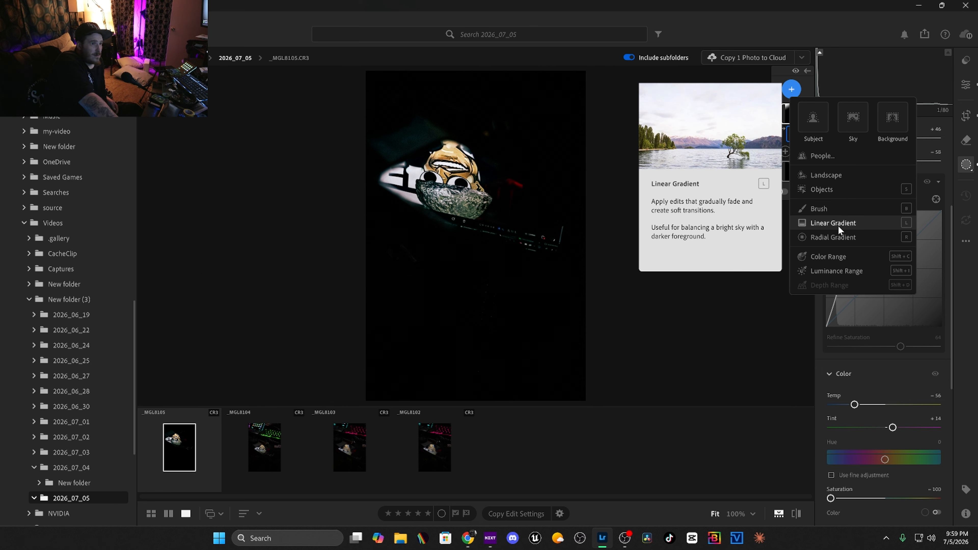
{"action": "left_click", "coordinate": [834, 236]}
{"action": "left_click_drag", "start_coordinate": [450, 174], "coordinate": [488, 218]}
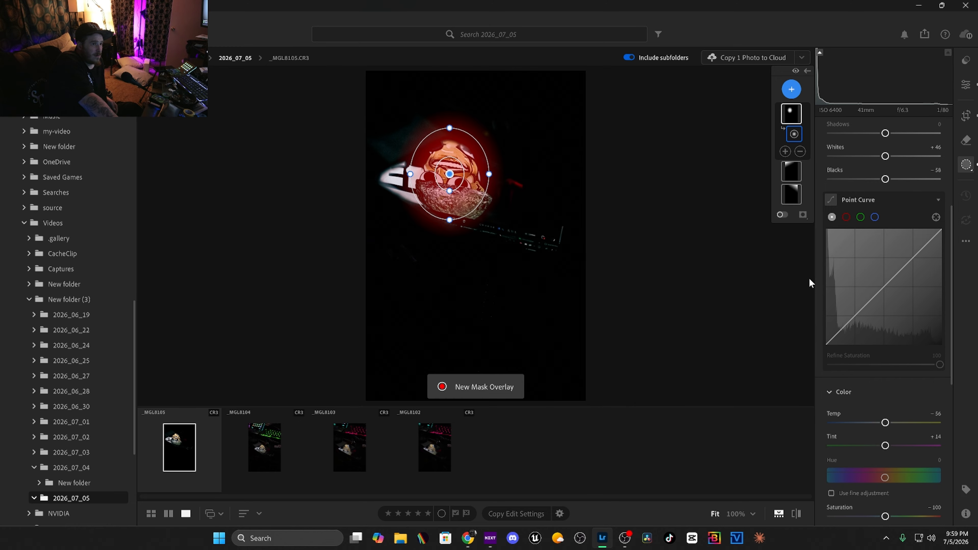
Set the radial mask's Temp to −4 and raise the shadow part of its point curve slightly
{"action": "double_click", "coordinate": [884, 422]}
{"action": "left_click_drag", "start_coordinate": [885, 422], "coordinate": [881, 422]}
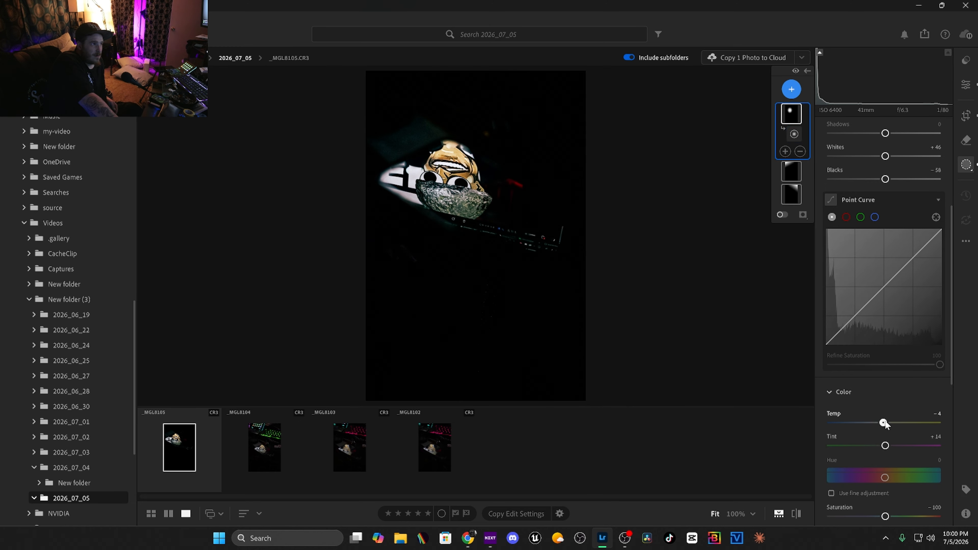
{"action": "left_click", "coordinate": [855, 315]}
{"action": "left_click_drag", "start_coordinate": [855, 315], "coordinate": [855, 308]}
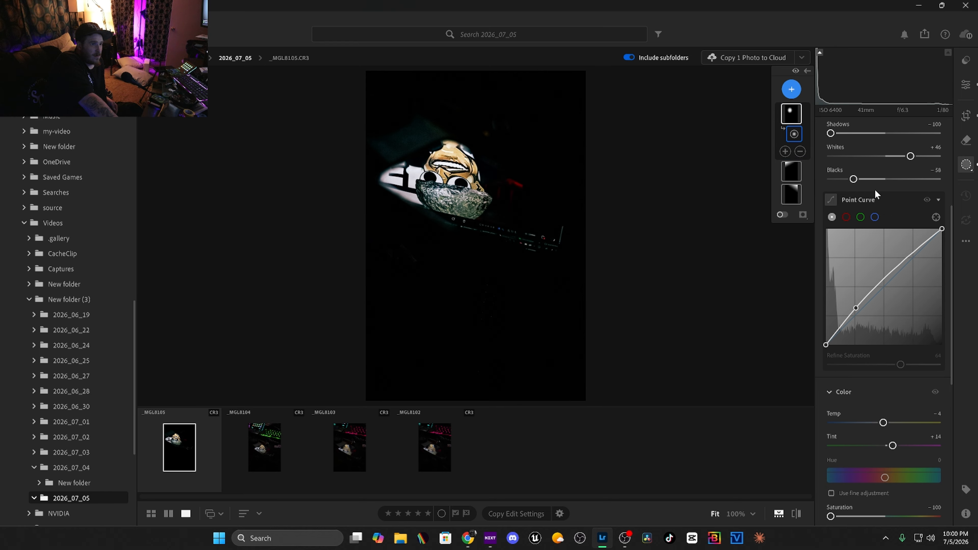
Set the radial mask's Blacks to −23, Whites to +24, Shadows to −20 and Highlights to −1
{"action": "left_click", "coordinate": [872, 179]}
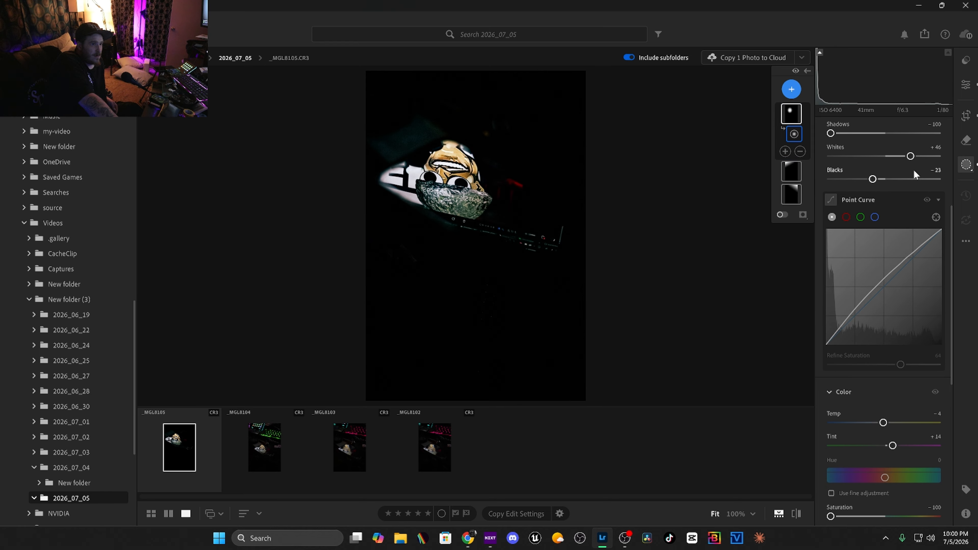
{"action": "left_click_drag", "start_coordinate": [911, 156], "coordinate": [898, 159]}
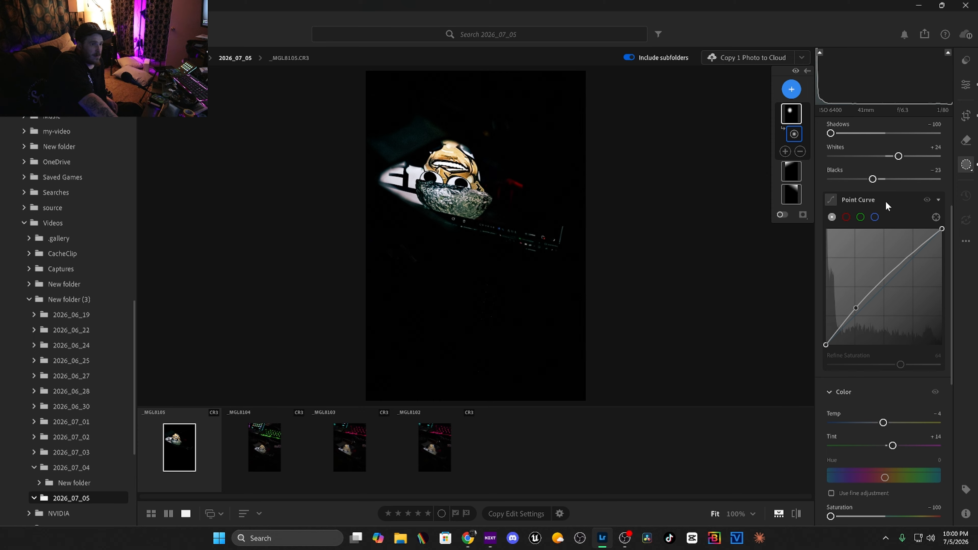
{"action": "scroll", "coordinate": [885, 203], "scroll_direction": "up", "scroll_amount": 3}
{"action": "left_click_drag", "start_coordinate": [864, 209], "coordinate": [885, 184]}
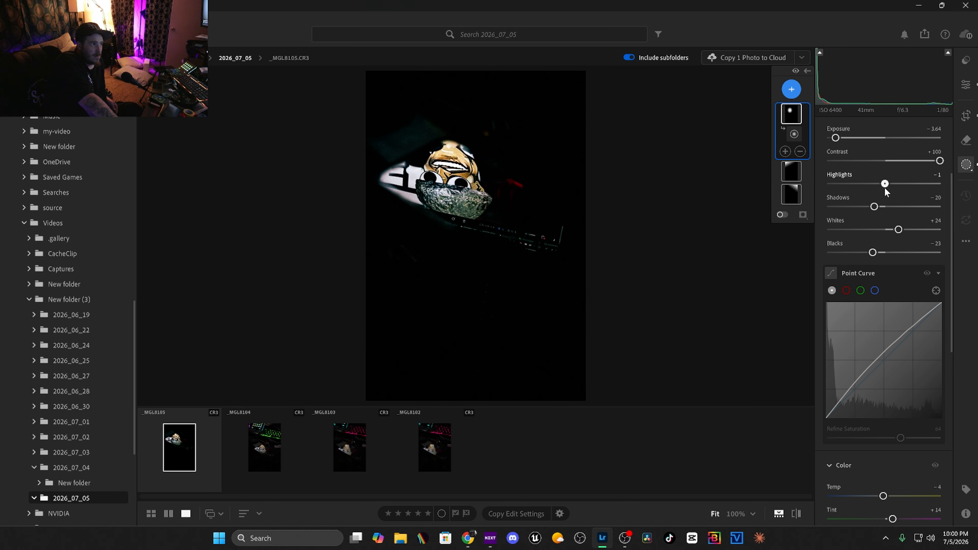
Set the radial mask's Contrast to +31 and Exposure to +0.24
{"action": "left_click", "coordinate": [908, 161]}
{"action": "left_click_drag", "start_coordinate": [909, 162], "coordinate": [919, 163]}
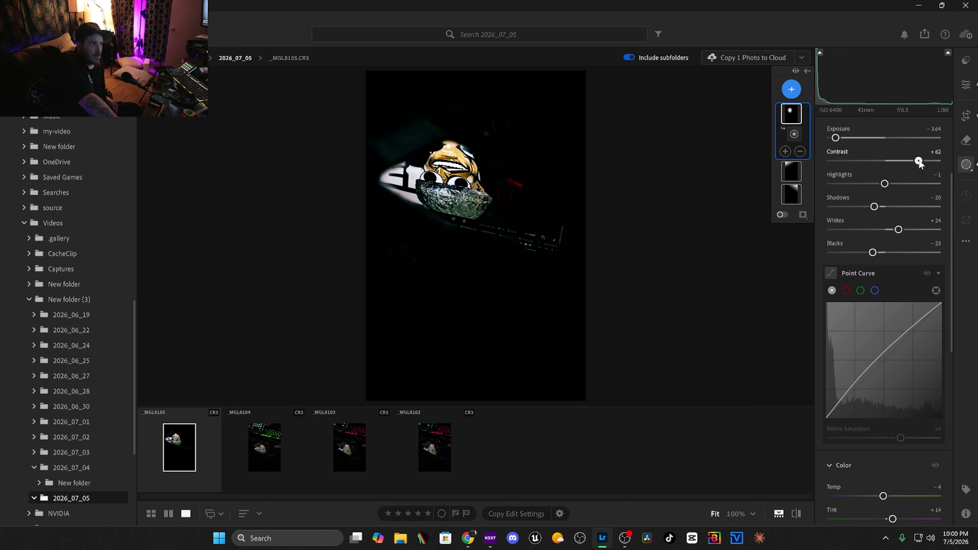
{"action": "left_click", "coordinate": [902, 161]}
{"action": "left_click_drag", "start_coordinate": [849, 138], "coordinate": [888, 138]}
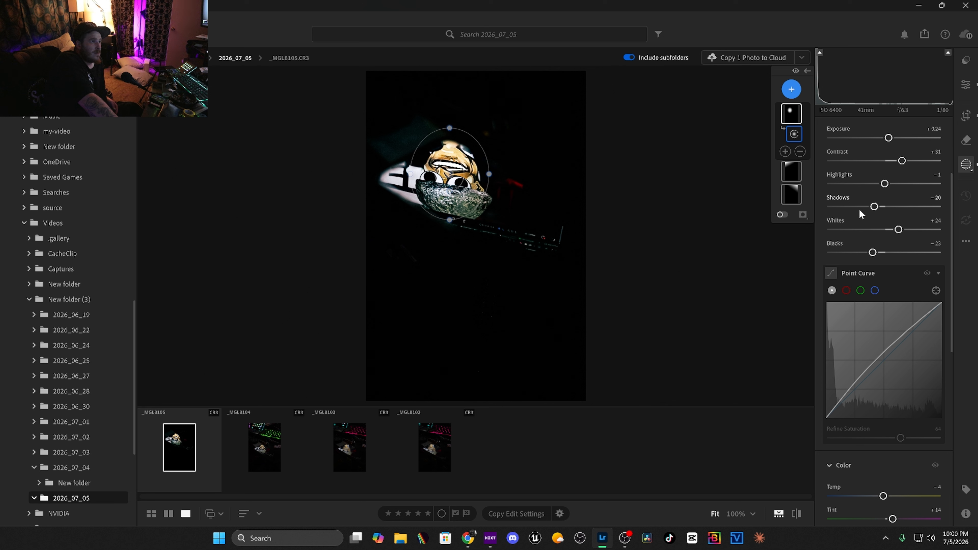
Reduce the radial mask's height and shift it slightly down over the character's face
{"action": "mouse_move", "coordinate": [784, 115]}
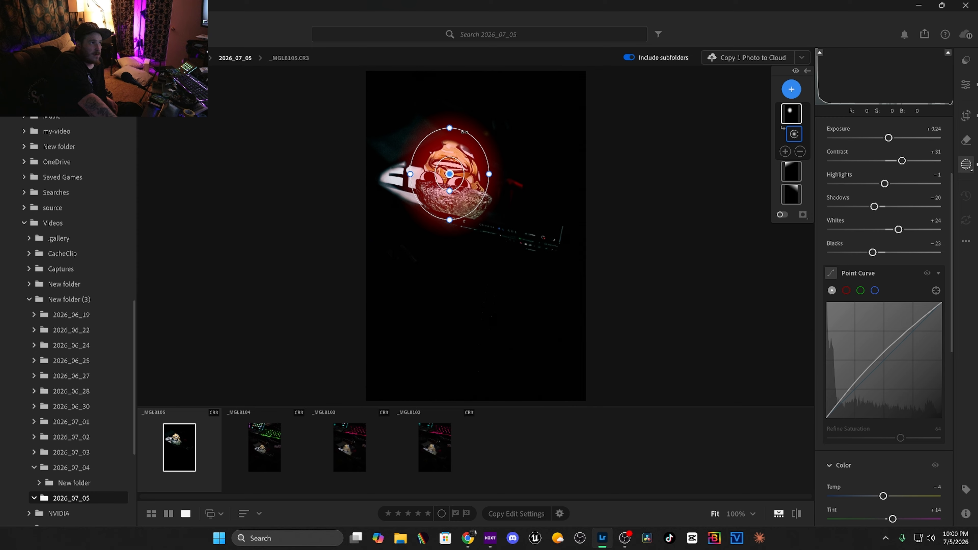
{"action": "left_click_drag", "start_coordinate": [451, 127], "coordinate": [450, 142]}
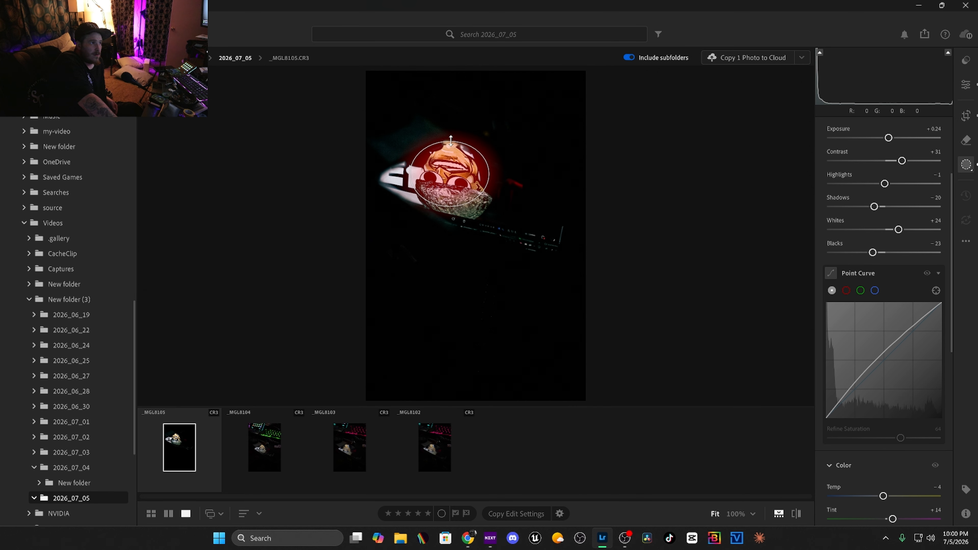
{"action": "left_click_drag", "start_coordinate": [468, 180], "coordinate": [469, 186]}
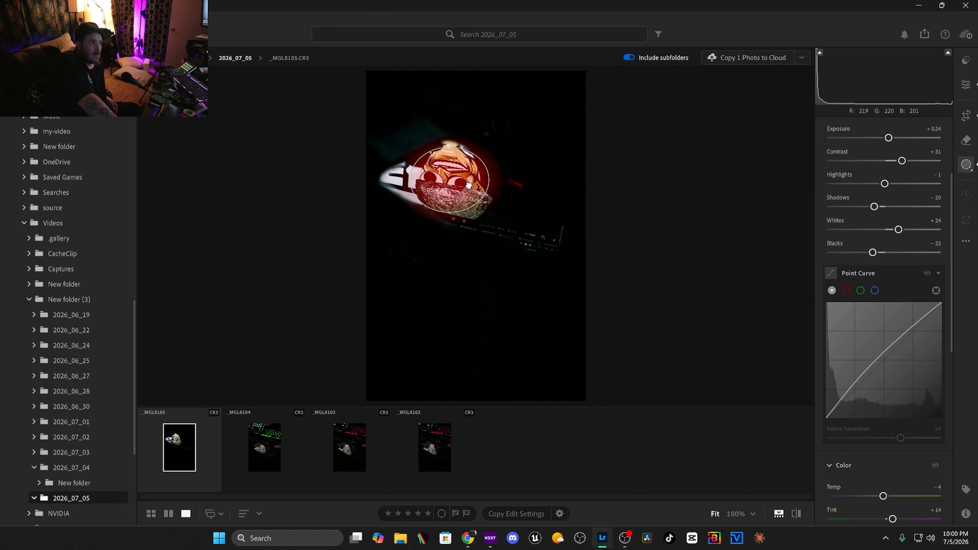